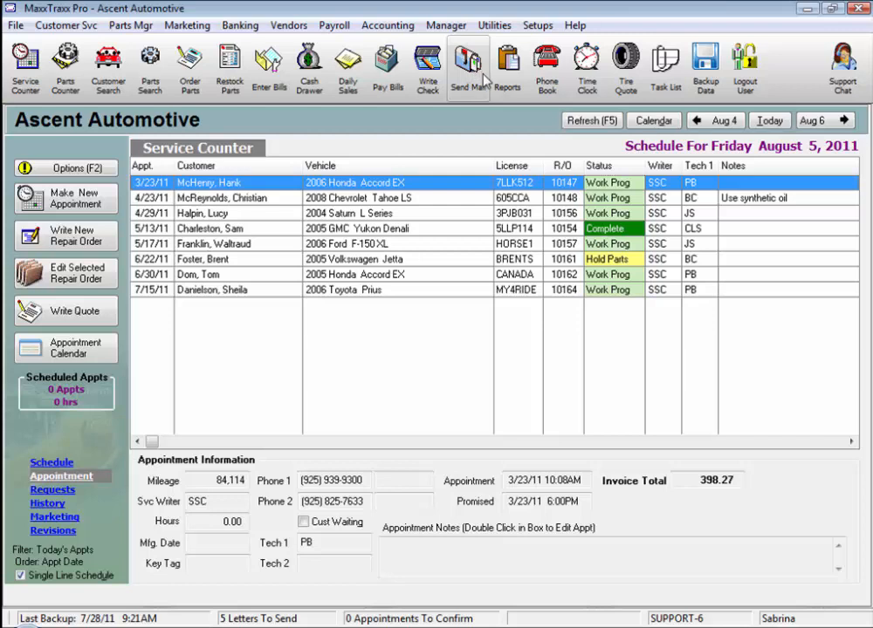
# Open the list of marketing letters to send and show those due on or before 8/06/2011
pyautogui.click(484, 78)
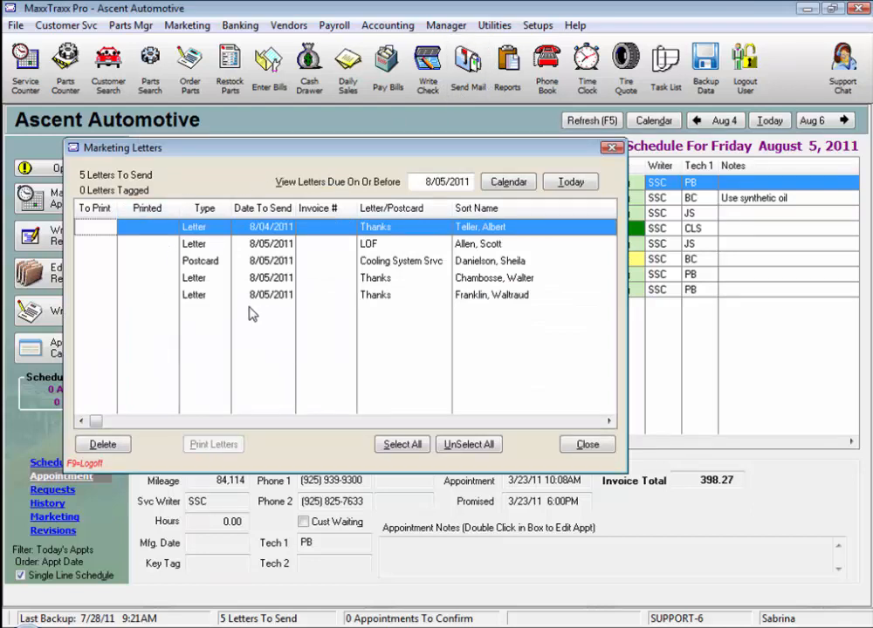
pyautogui.click(430, 181)
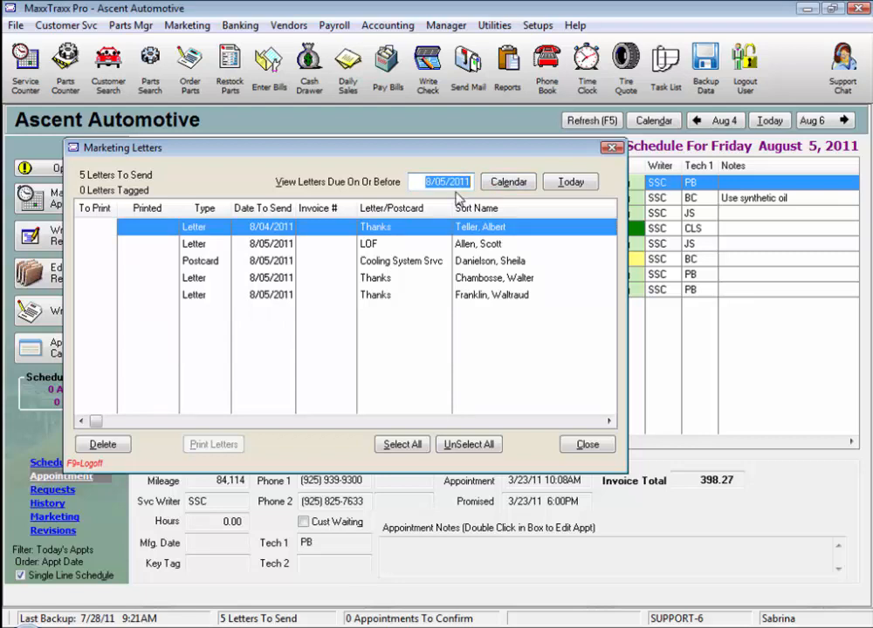
pyautogui.write('8/6')
pyautogui.press('Tab')
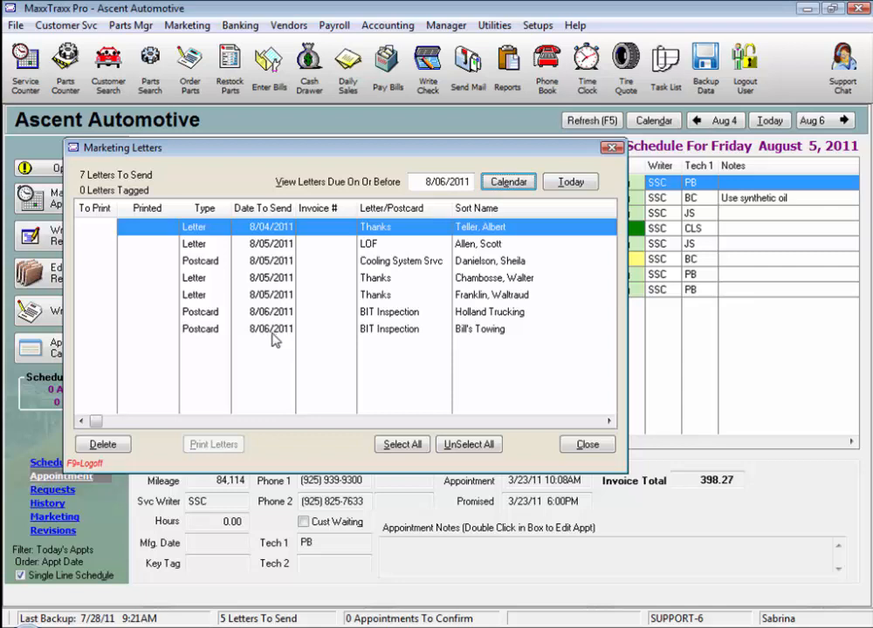
# Tag the four entries of type Letter for printing, leaving the postcards untagged
pyautogui.click(92, 231)
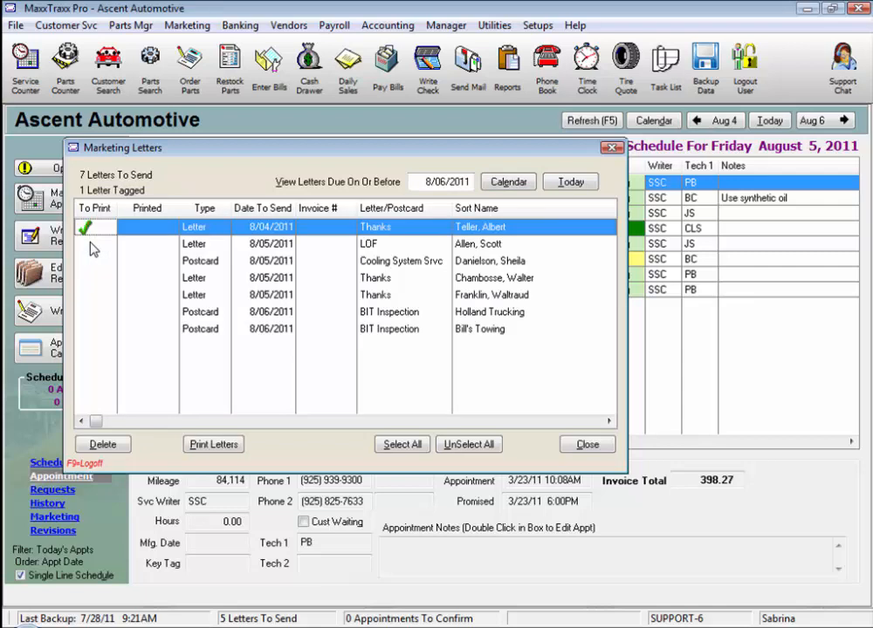
pyautogui.click(92, 244)
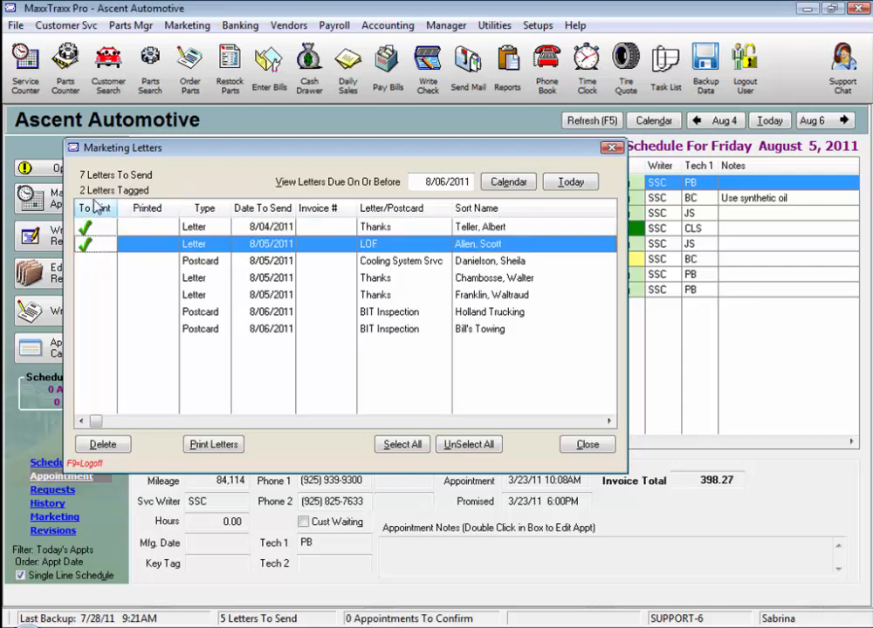
pyautogui.click(92, 279)
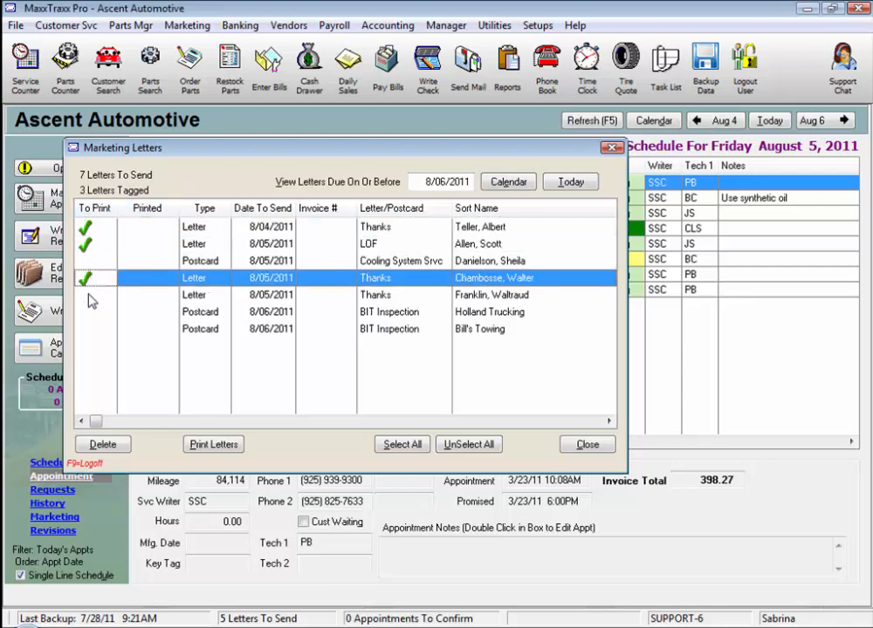
pyautogui.click(89, 296)
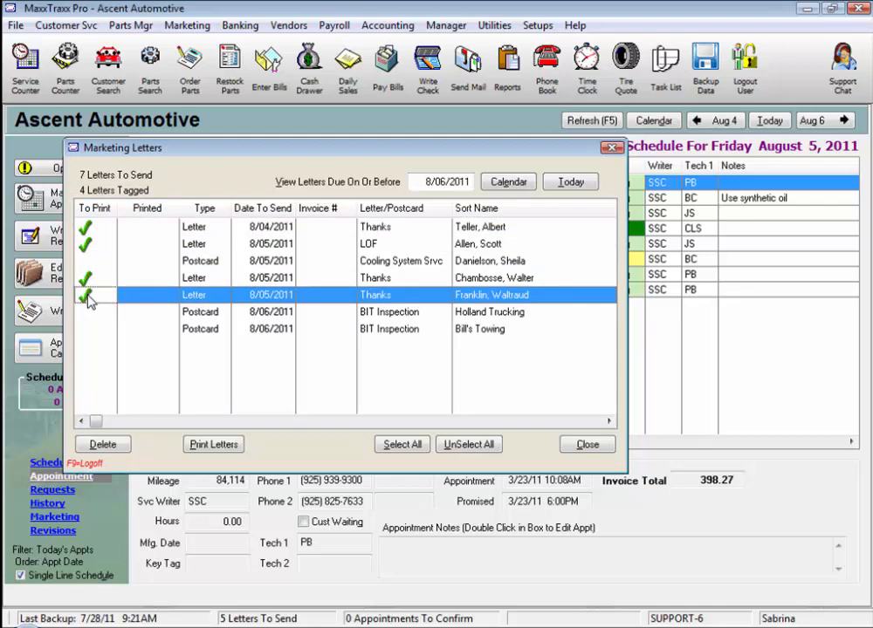
# Start printing the tagged letters, preview them, enlarge the first page to read it, and close the preview
pyautogui.click(214, 445)
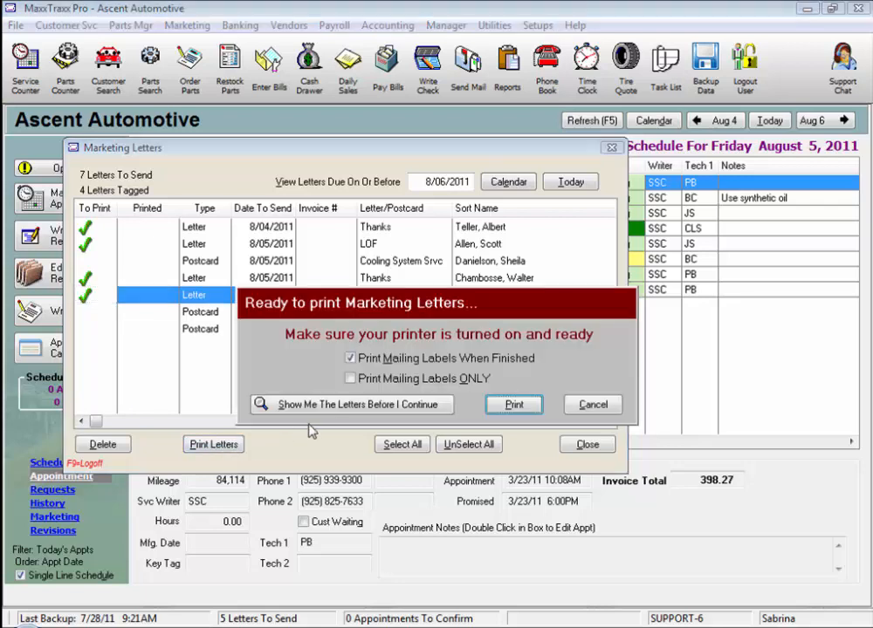
pyautogui.click(349, 406)
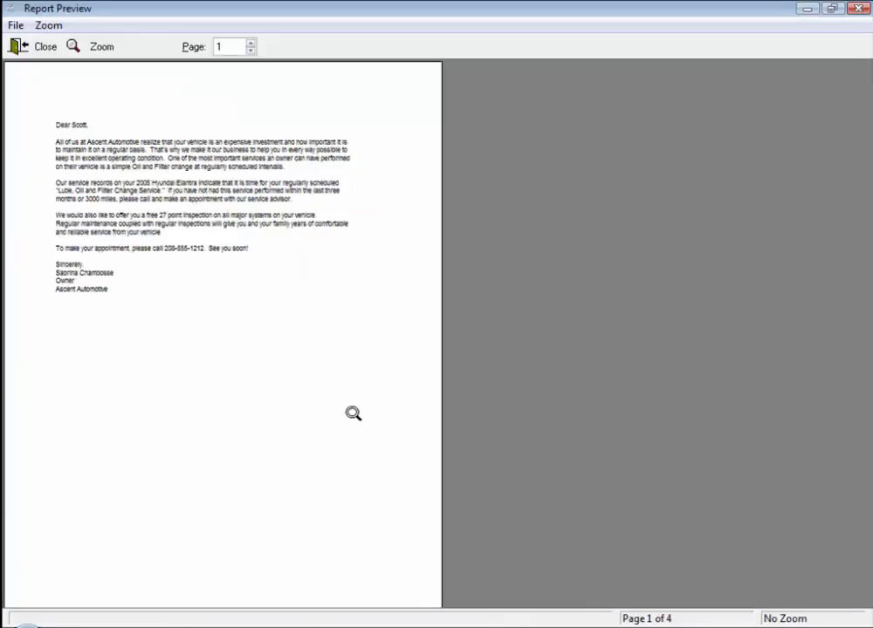
pyautogui.click(352, 413)
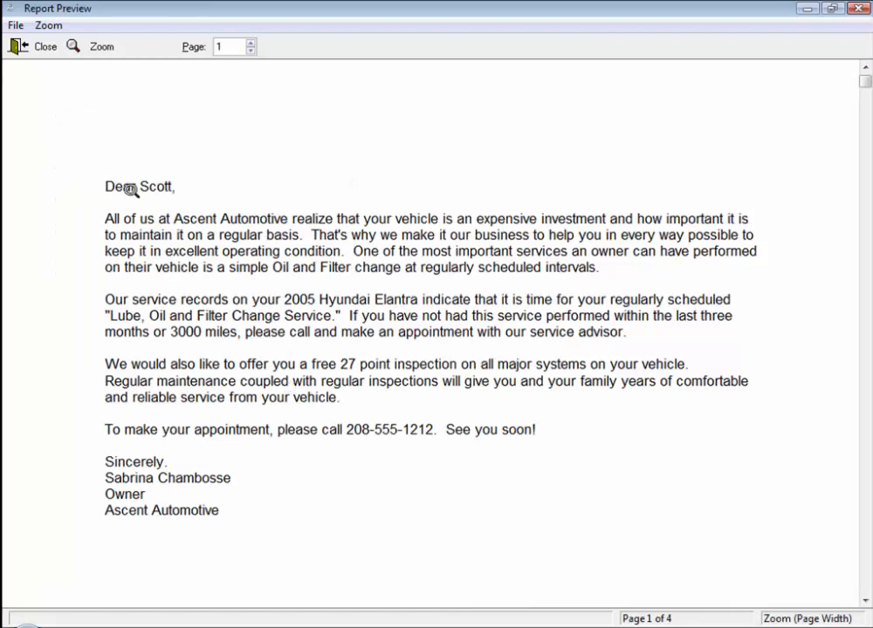
pyautogui.click(26, 48)
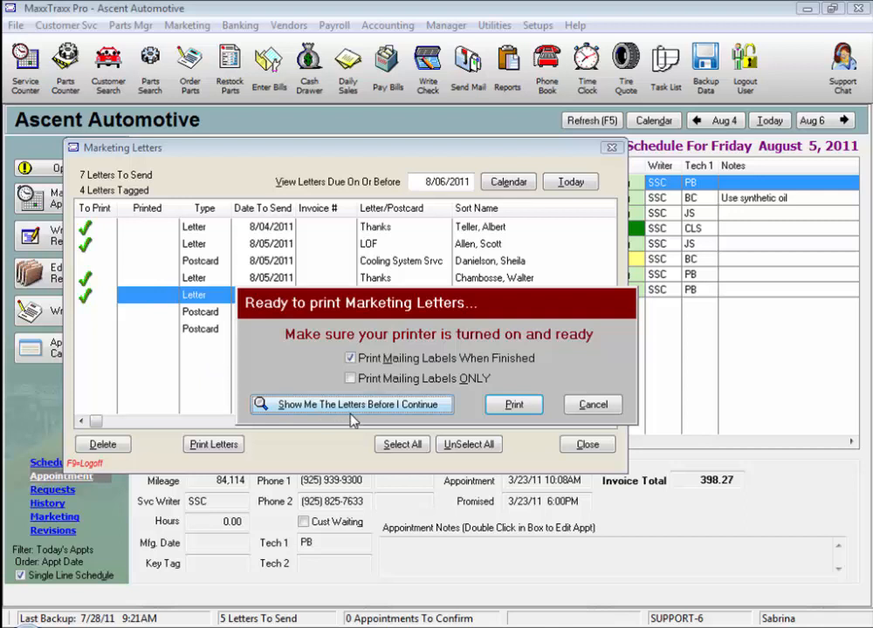
# Print the tagged letters with mailing labels set to print when finished, and confirm that the letters printed properly
pyautogui.click(349, 380)
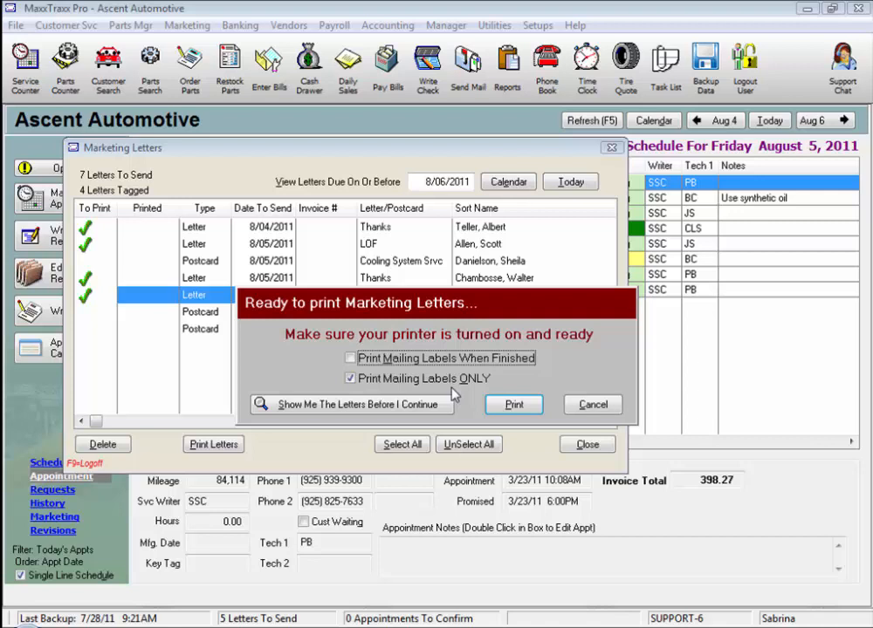
pyautogui.click(350, 379)
pyautogui.click(350, 359)
pyautogui.click(516, 407)
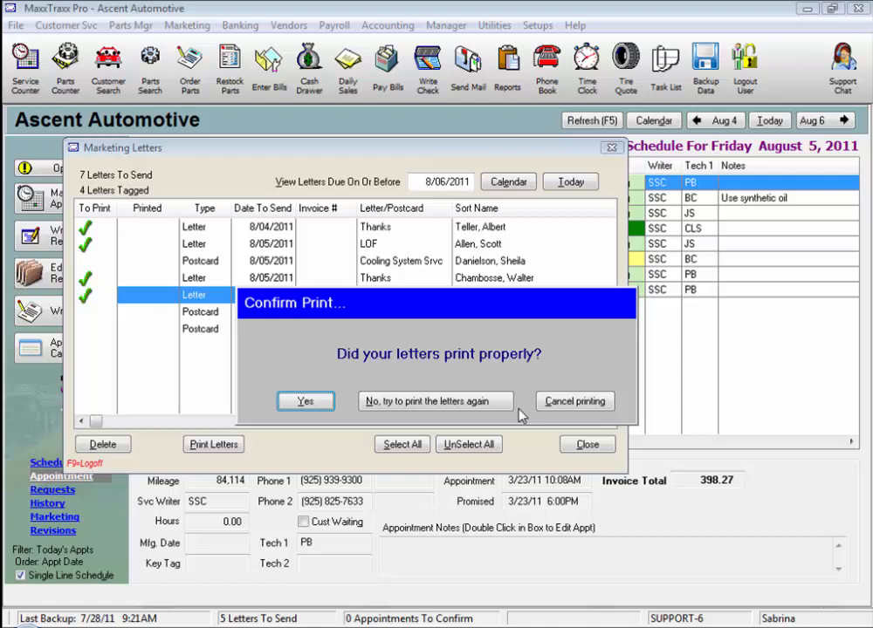
pyautogui.click(305, 402)
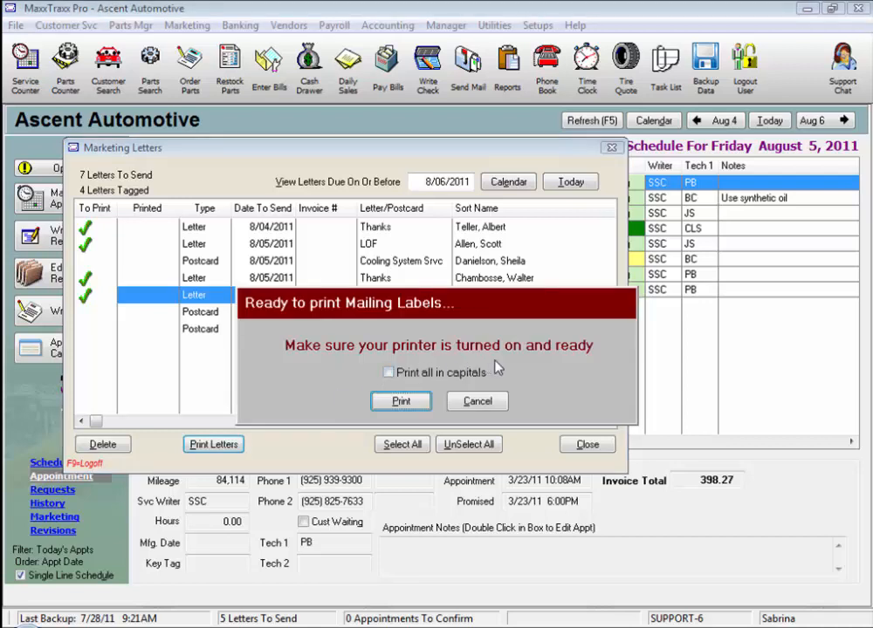
# Print the mailing labels without the all-capitals option and confirm that they printed properly
pyautogui.click(389, 374)
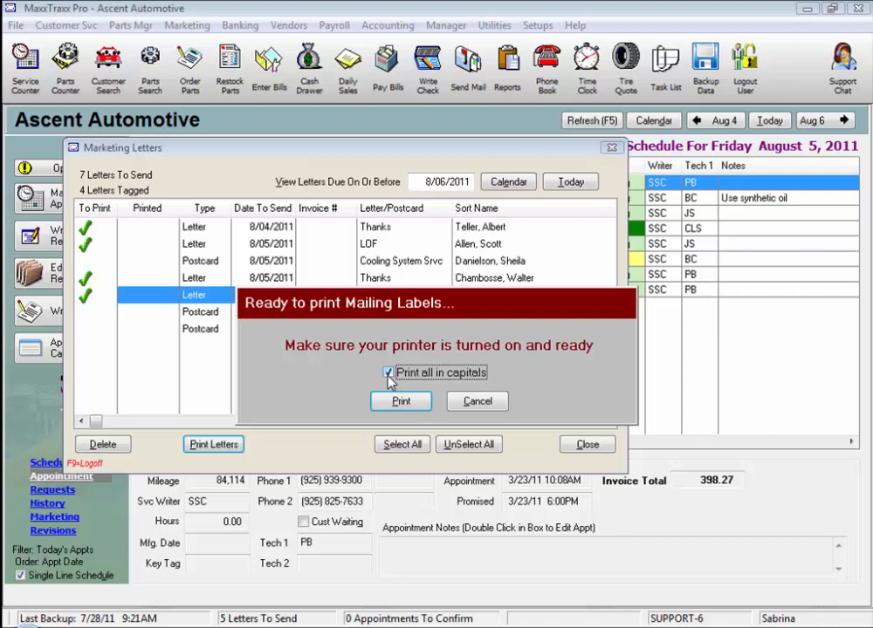
pyautogui.click(389, 373)
pyautogui.click(400, 401)
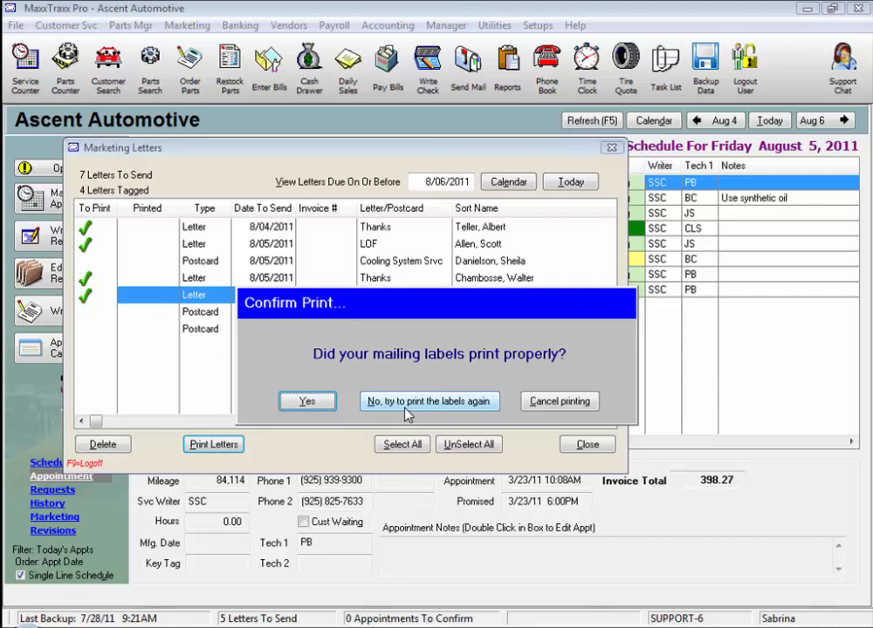
pyautogui.click(307, 402)
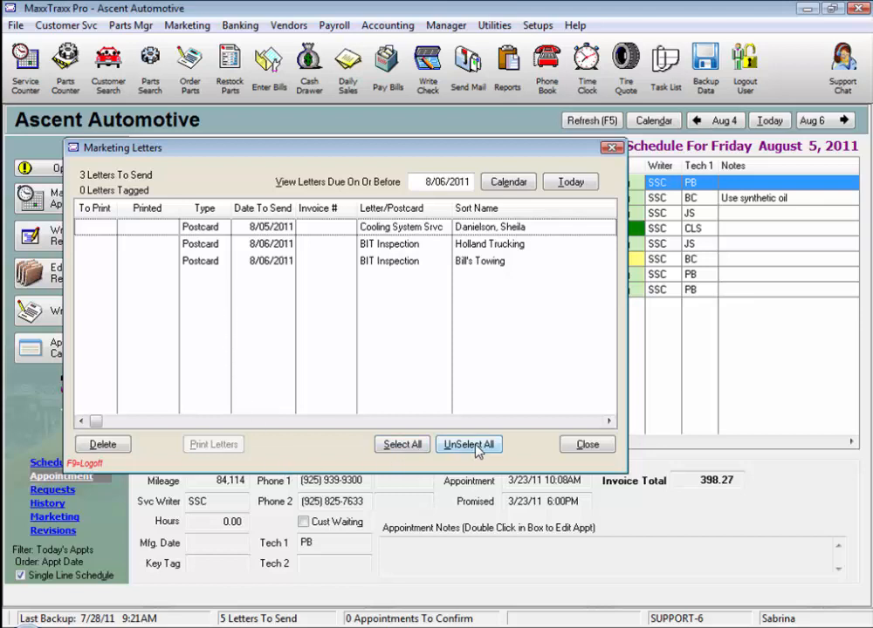
pyautogui.click(84, 230)
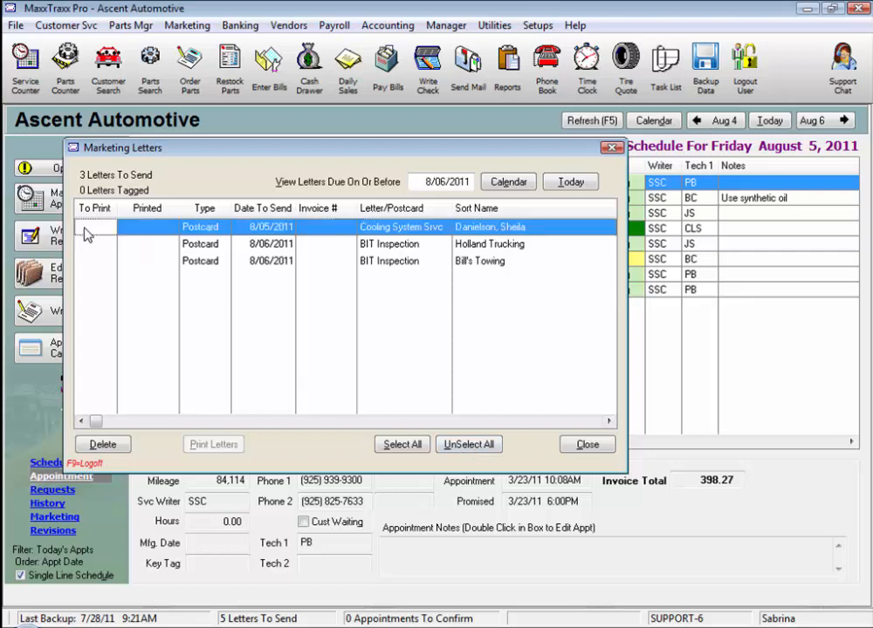
pyautogui.click(105, 446)
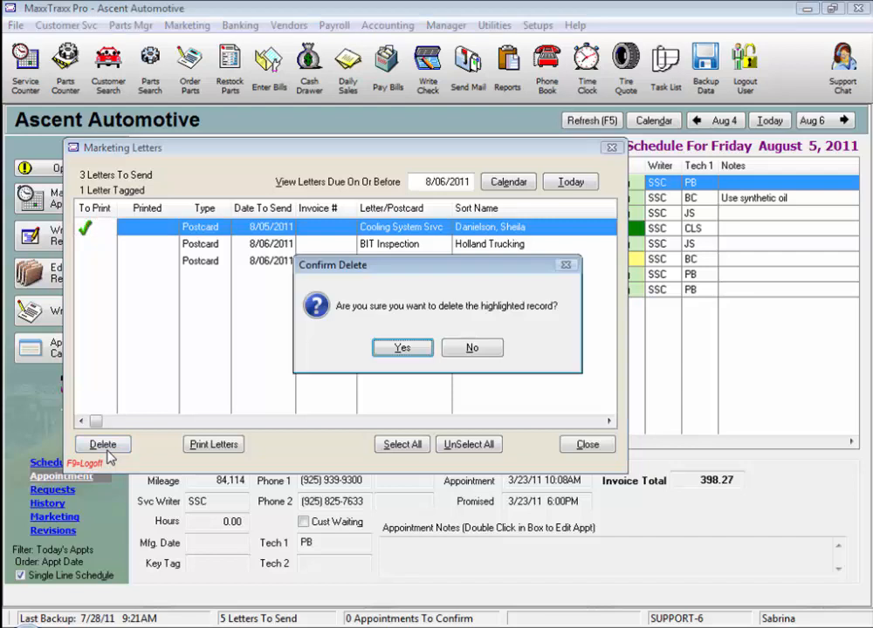
pyautogui.click(471, 348)
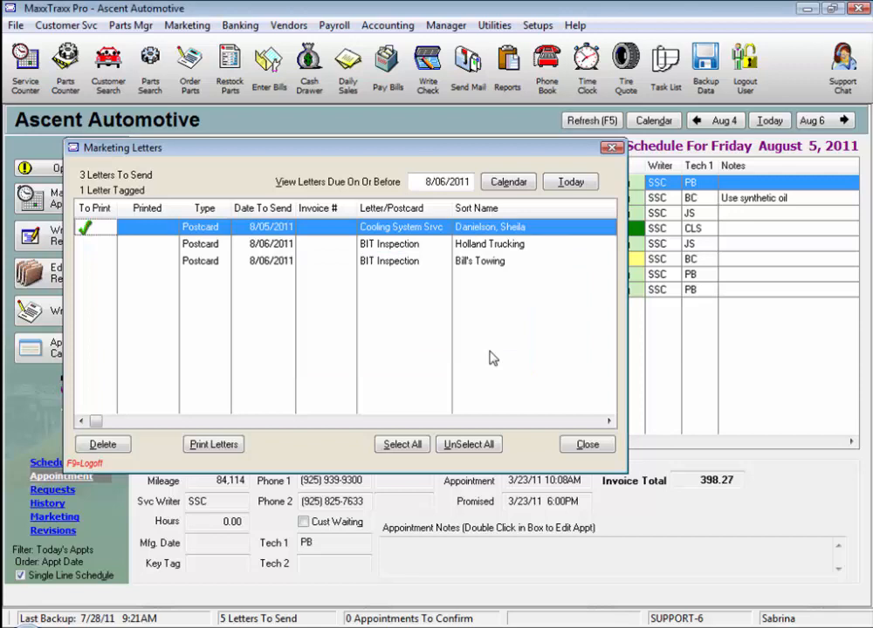
# Close the due letters list and start a mass mailing of letters and postcards using the LOF letter
pyautogui.click(565, 449)
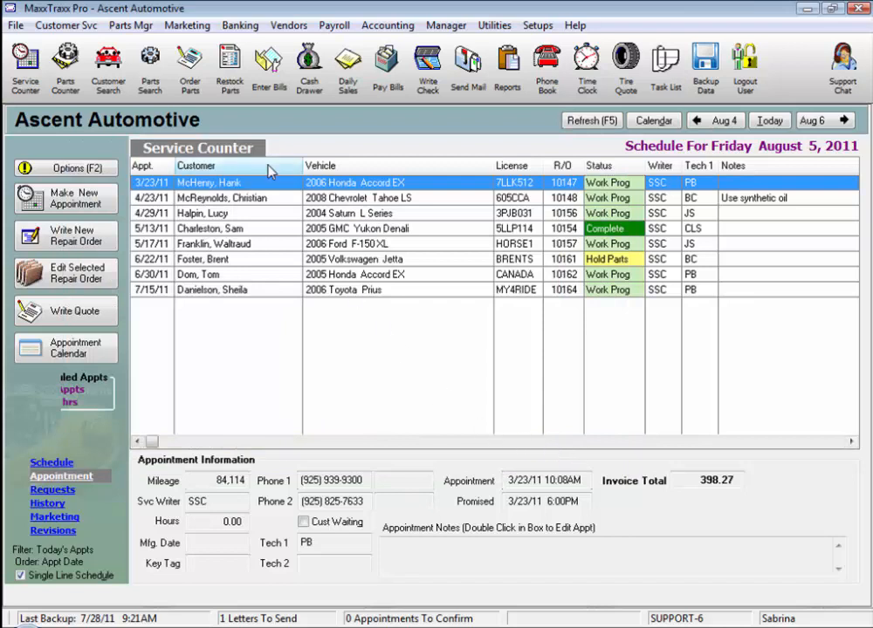
pyautogui.click(197, 28)
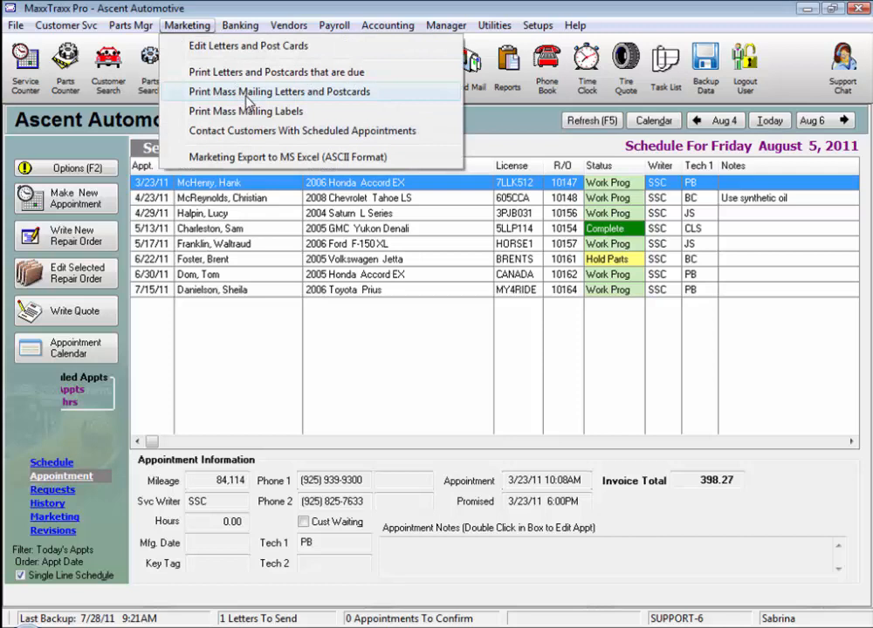
pyautogui.click(248, 93)
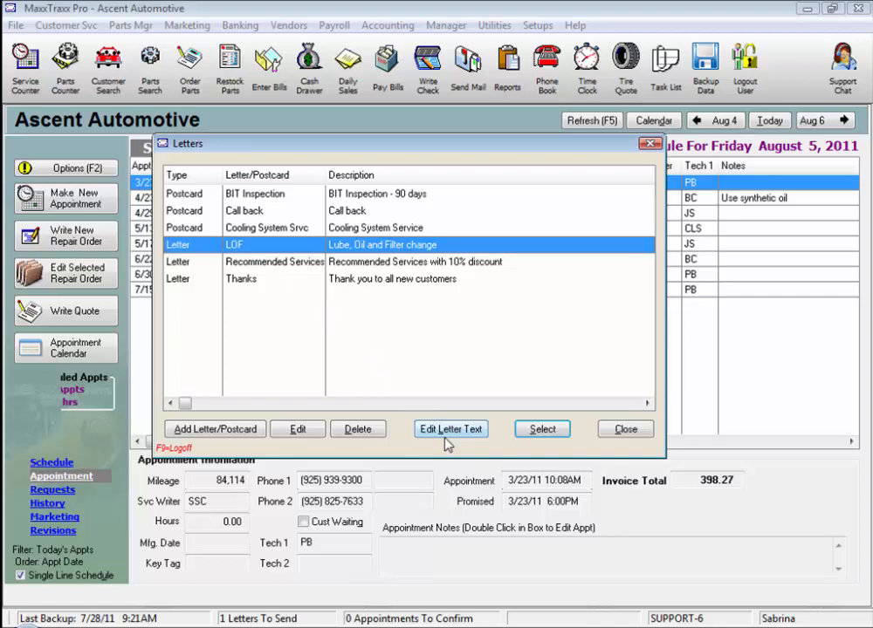
pyautogui.click(542, 430)
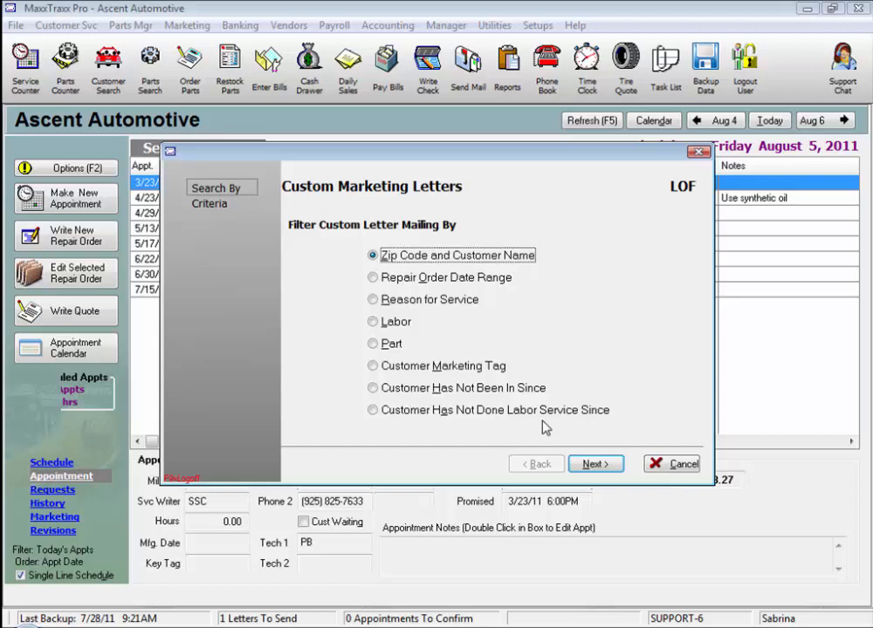
# Filter the mailing by customers who have not done a labor service since a date, finding OIL to choose the oil and filter service labor
pyautogui.doubleClick(376, 414)
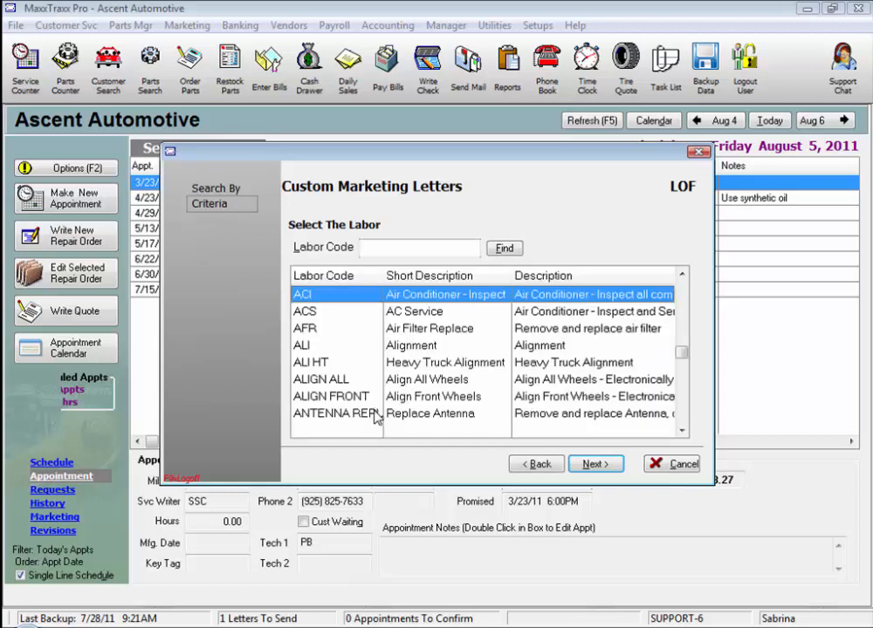
pyautogui.write('OIL')
pyautogui.click(502, 249)
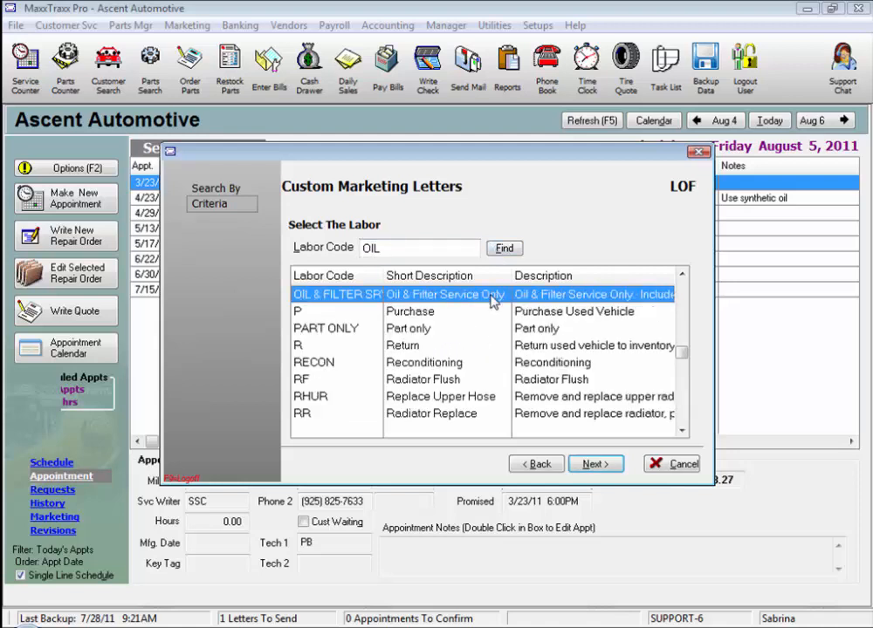
pyautogui.click(591, 464)
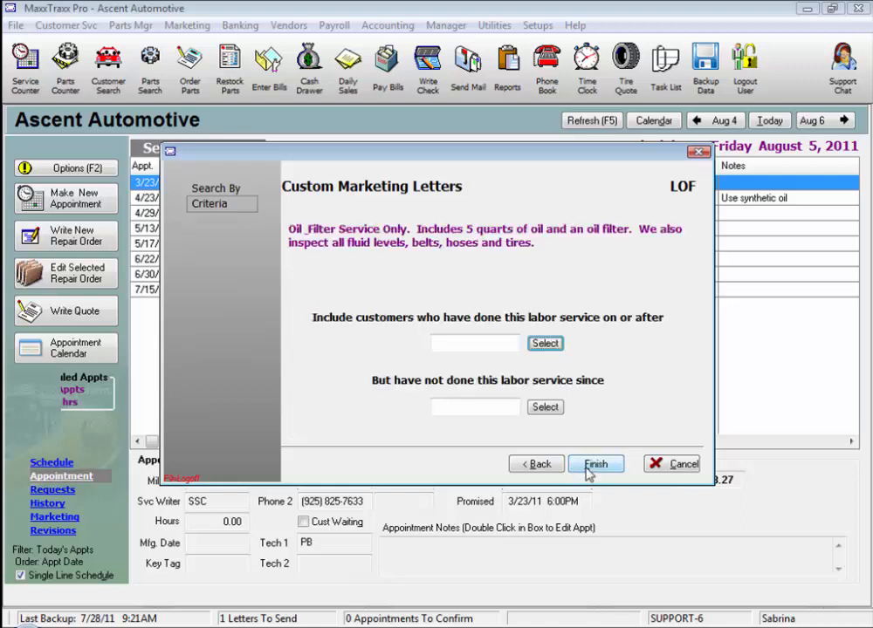
# Include customers who did the service on or after 7/01/2010 but not since 4/01/2011, and cancel printing after choosing mailing labels only
pyautogui.click(469, 343)
pyautogui.write('7/1/10')
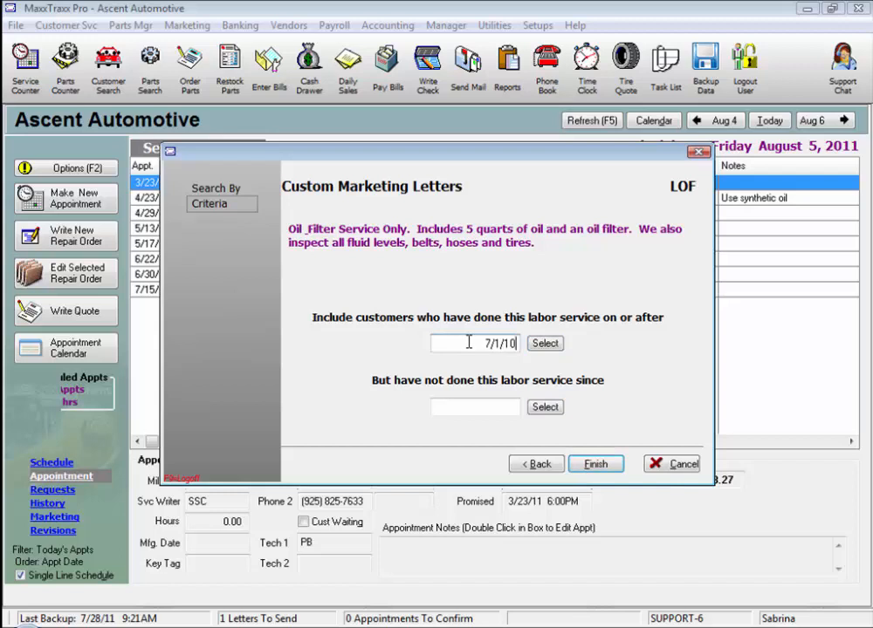
pyautogui.press('Tab')
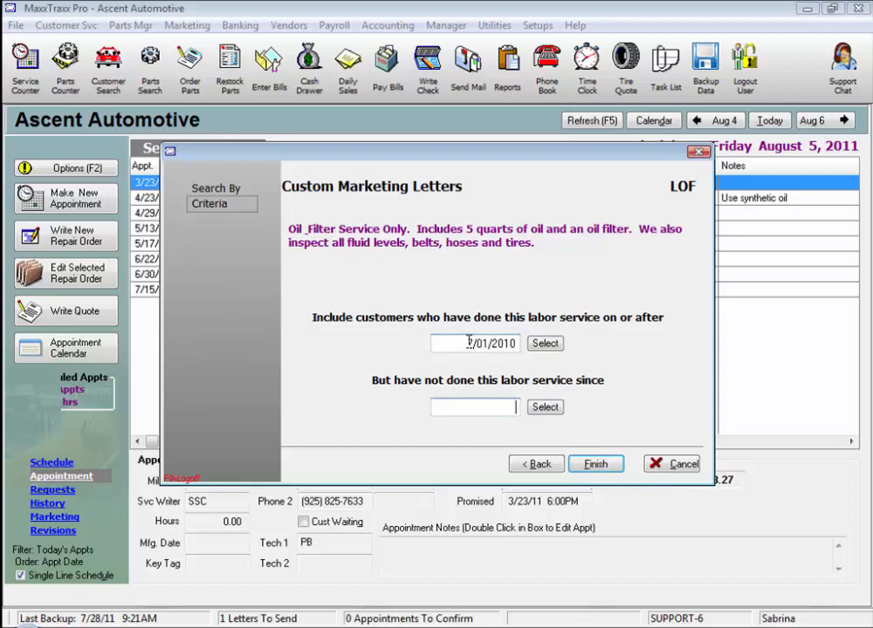
pyautogui.write('4/01/20')
pyautogui.write('11')
pyautogui.press('Tab')
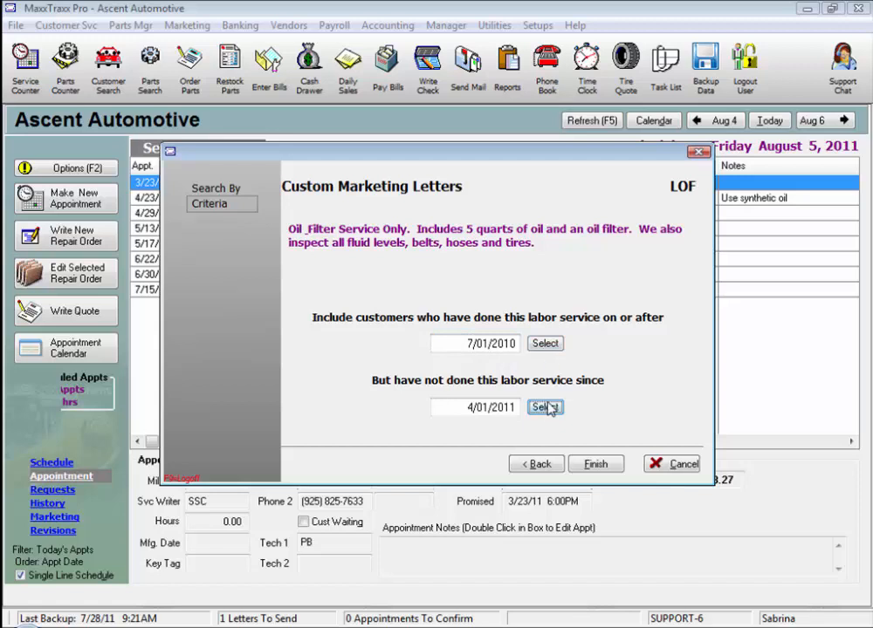
pyautogui.click(601, 470)
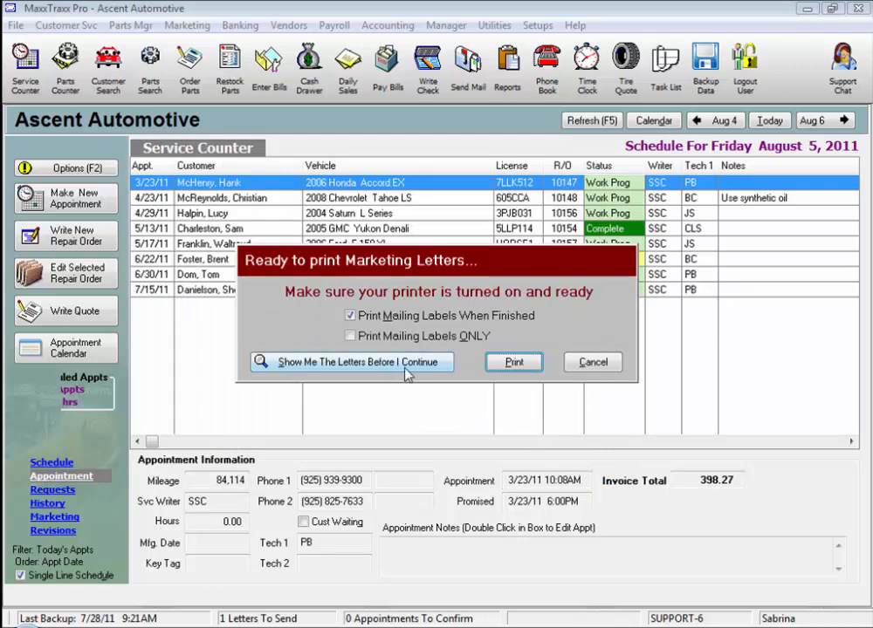
pyautogui.click(351, 336)
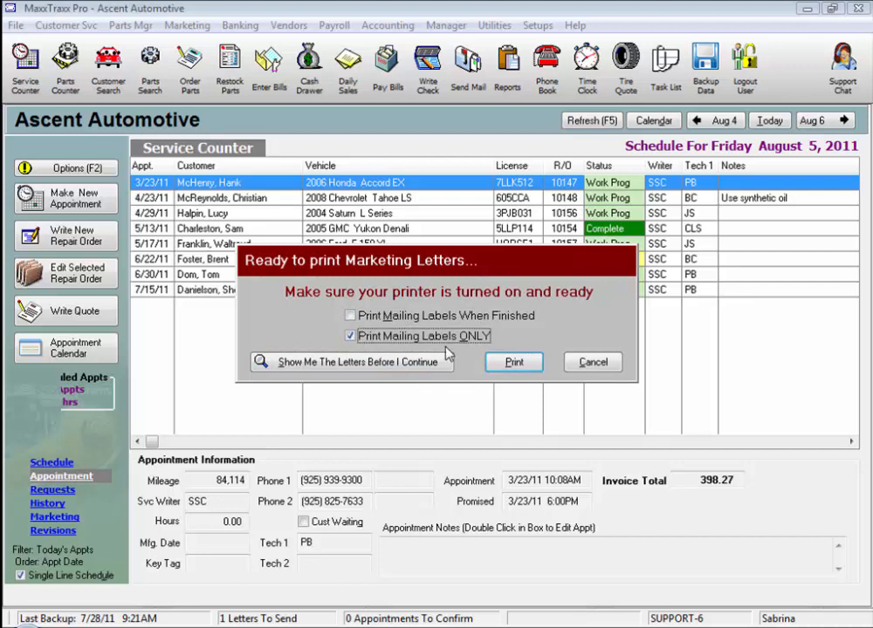
pyautogui.click(596, 365)
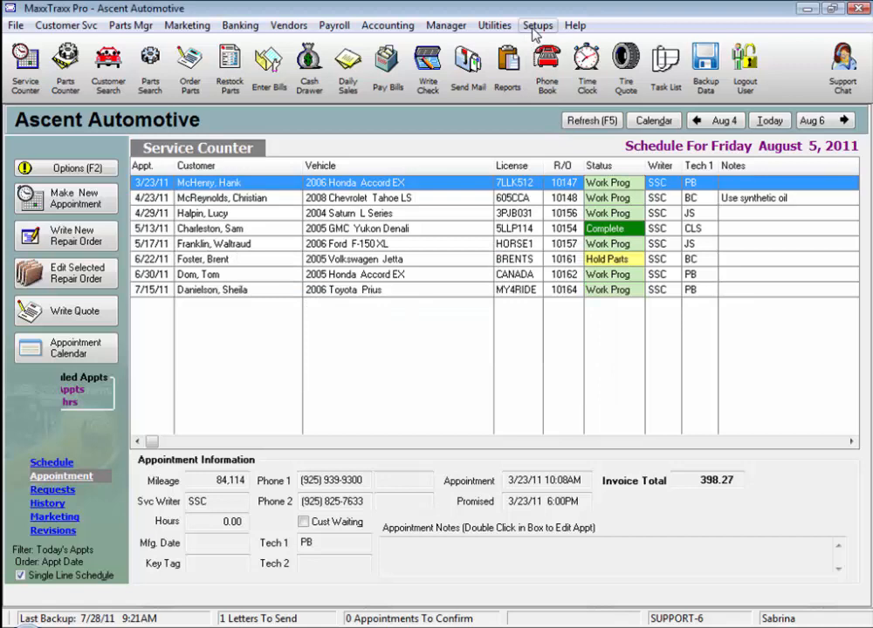
# Open the printing defaults in the company information setup and review the available postcard sizes without changing the default
pyautogui.click(535, 28)
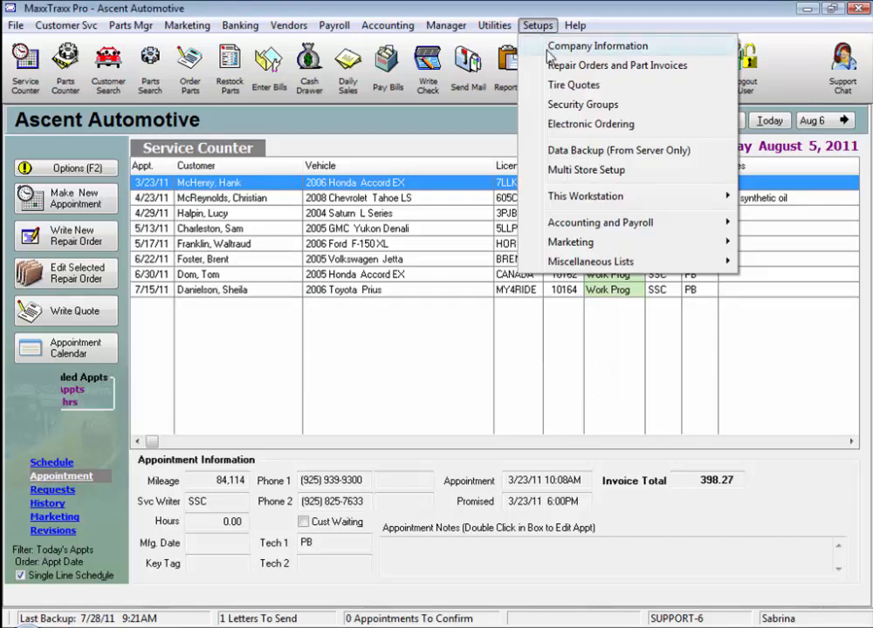
pyautogui.click(549, 55)
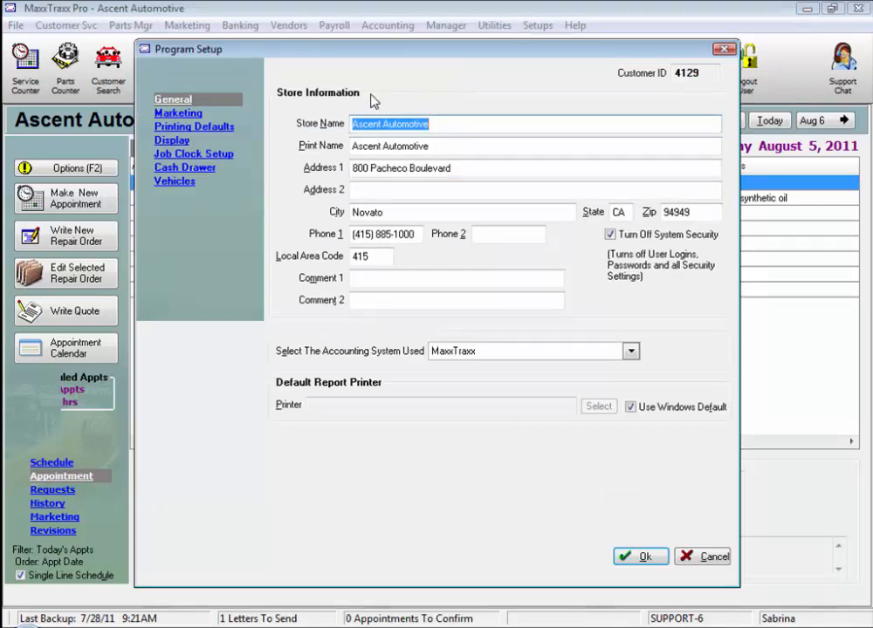
pyautogui.click(229, 131)
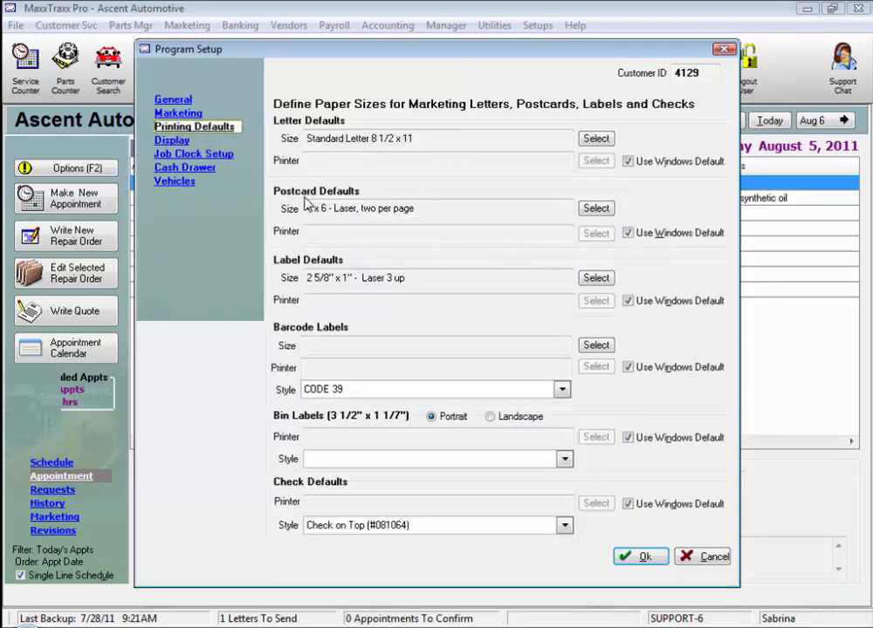
pyautogui.click(596, 207)
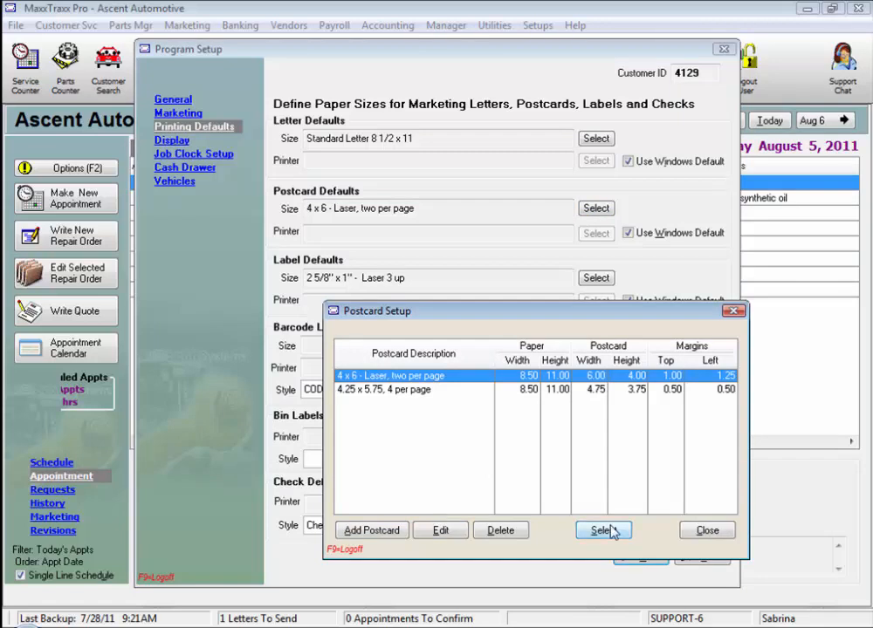
pyautogui.click(707, 531)
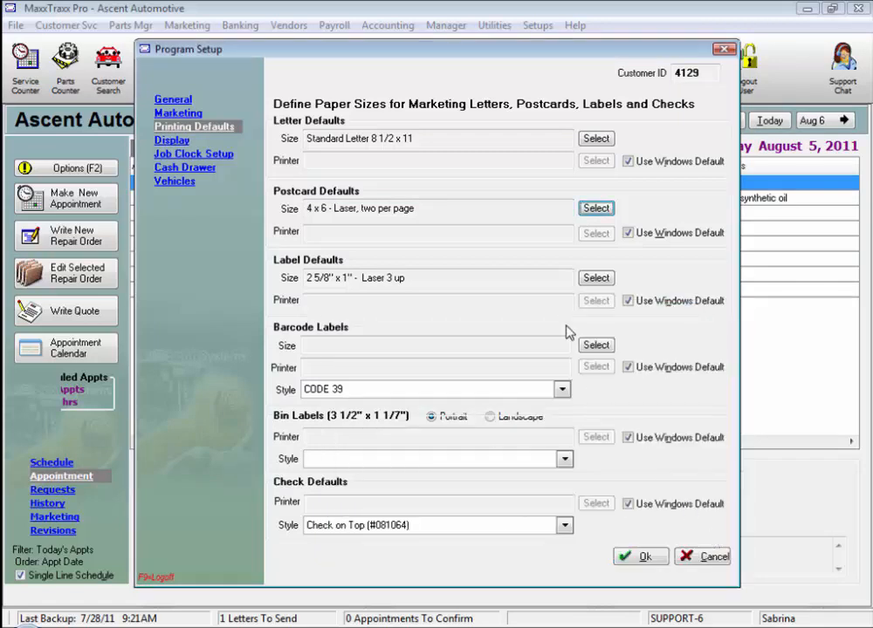
# Choose 2 5/8" x 1" - Laser 3 up as the default label size and save the program setup
pyautogui.click(596, 278)
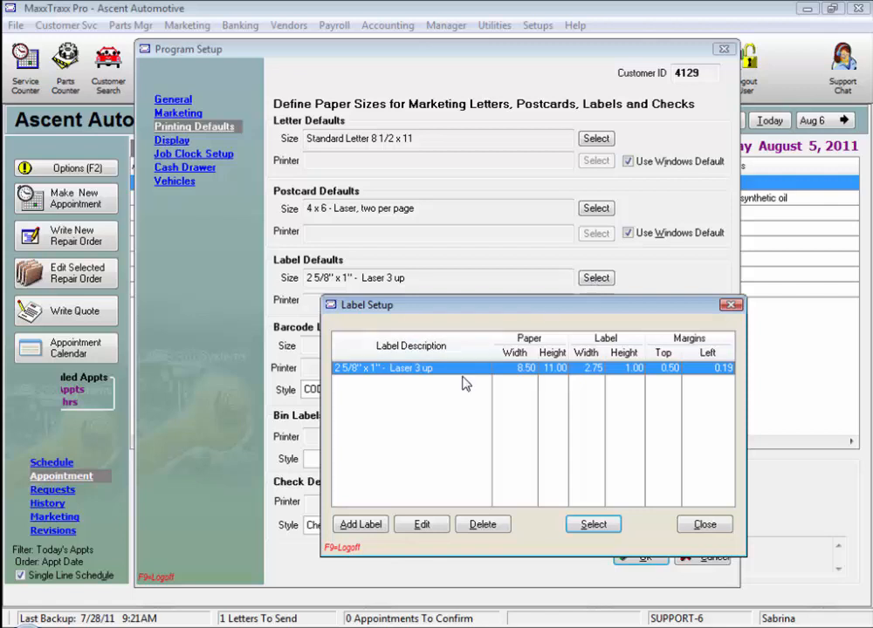
pyautogui.click(599, 527)
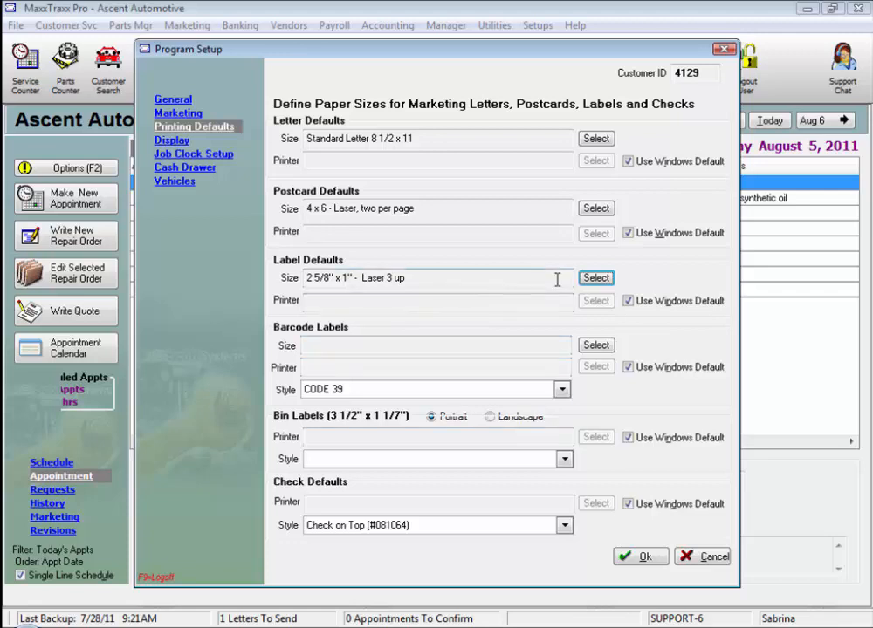
pyautogui.click(642, 558)
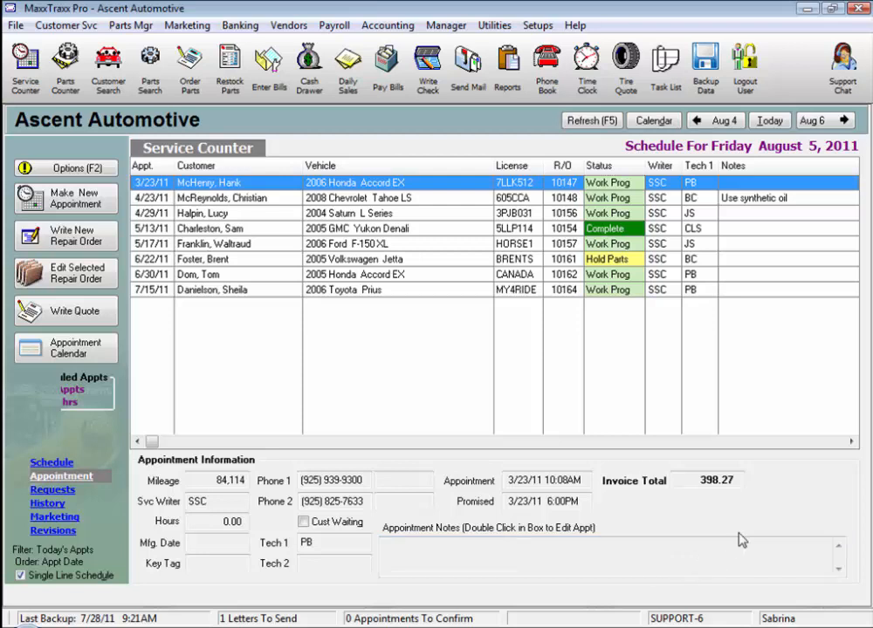